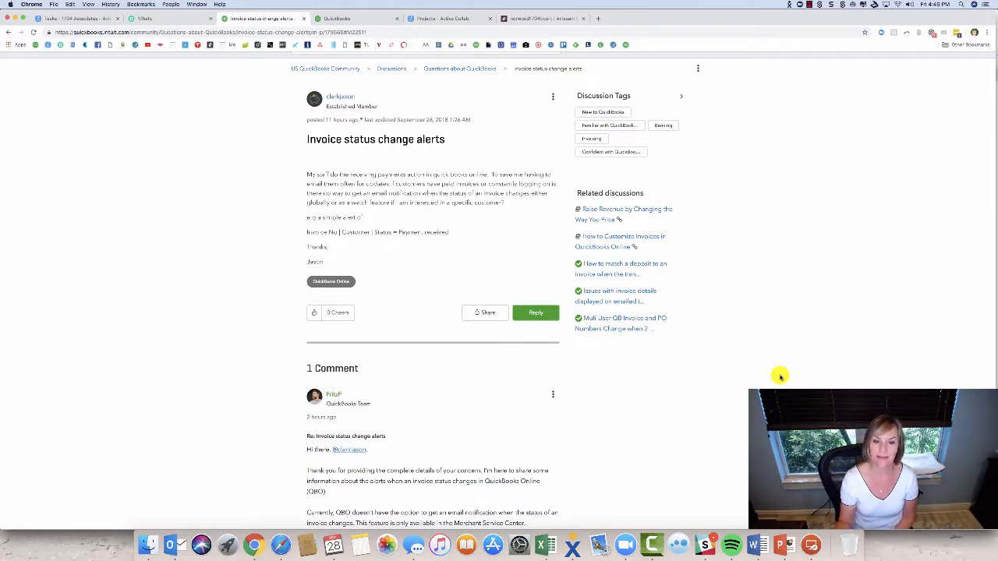
Read the community question about invoice status change alerts and the QuickBooks Team reply
scroll(713, 484, "down", 4)
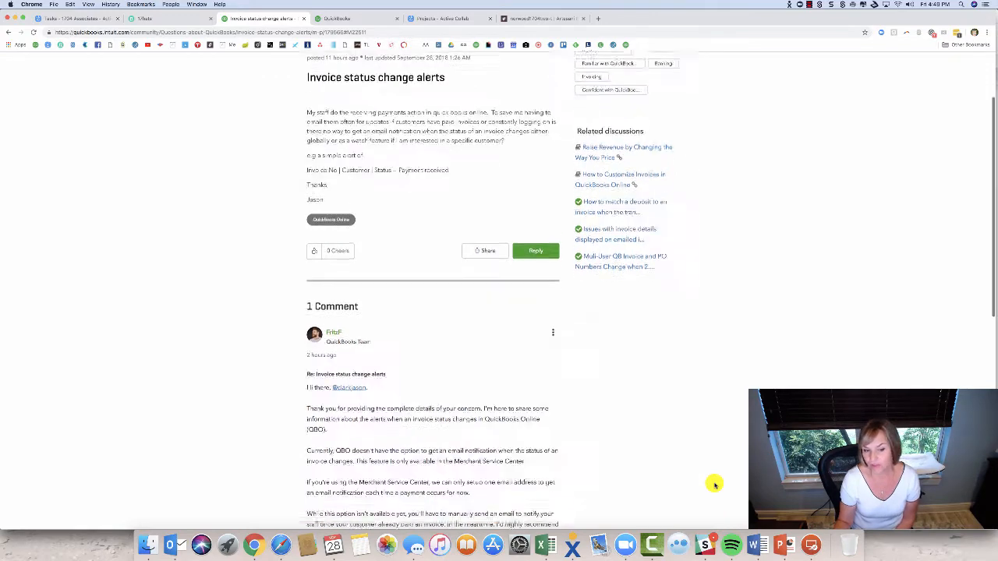
scroll(715, 484, "down", 2)
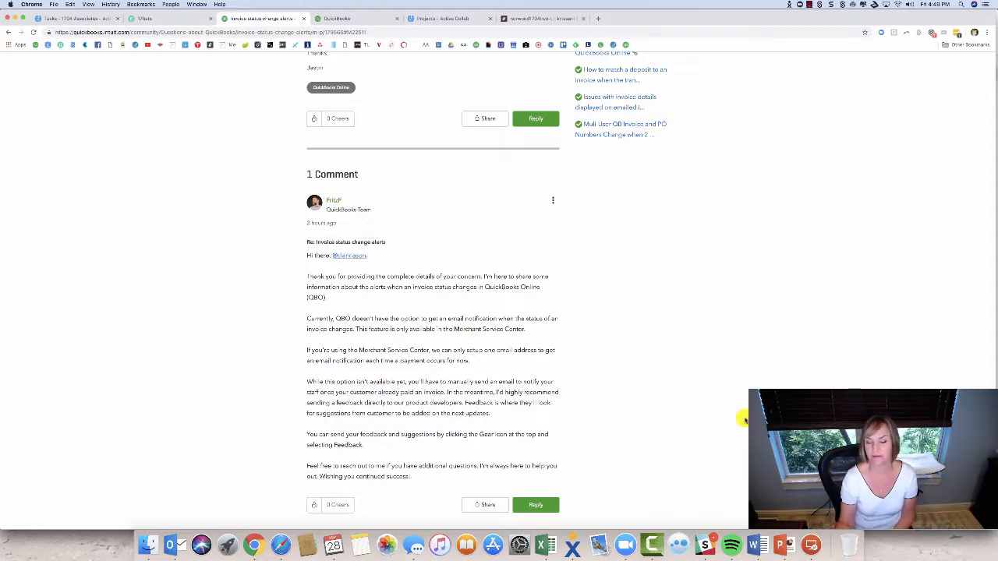
scroll(722, 237, "up", 3)
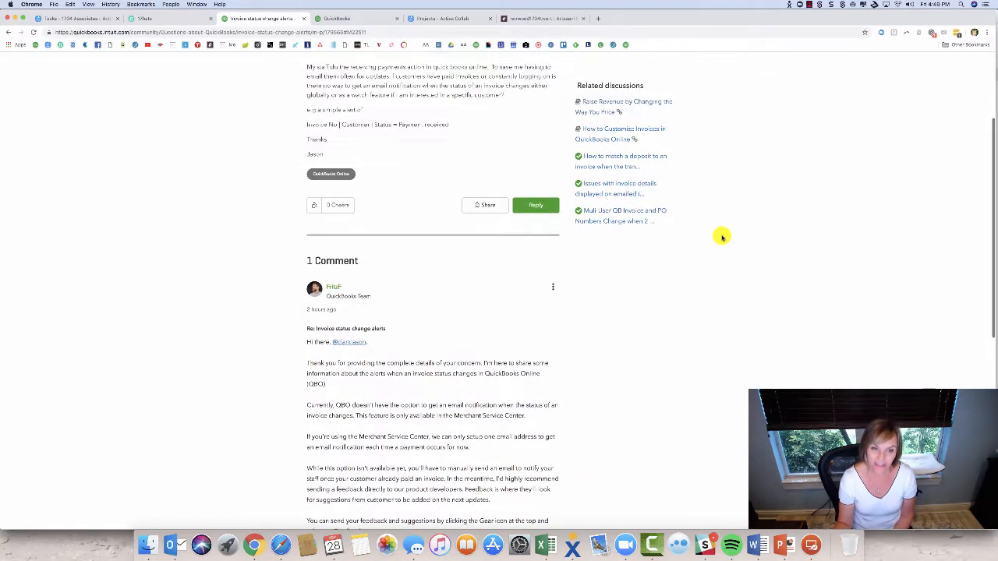
Switch to the QuickBooks Online sample company and open the Invoices and Received Payments report from Who owes you
left_click(363, 20)
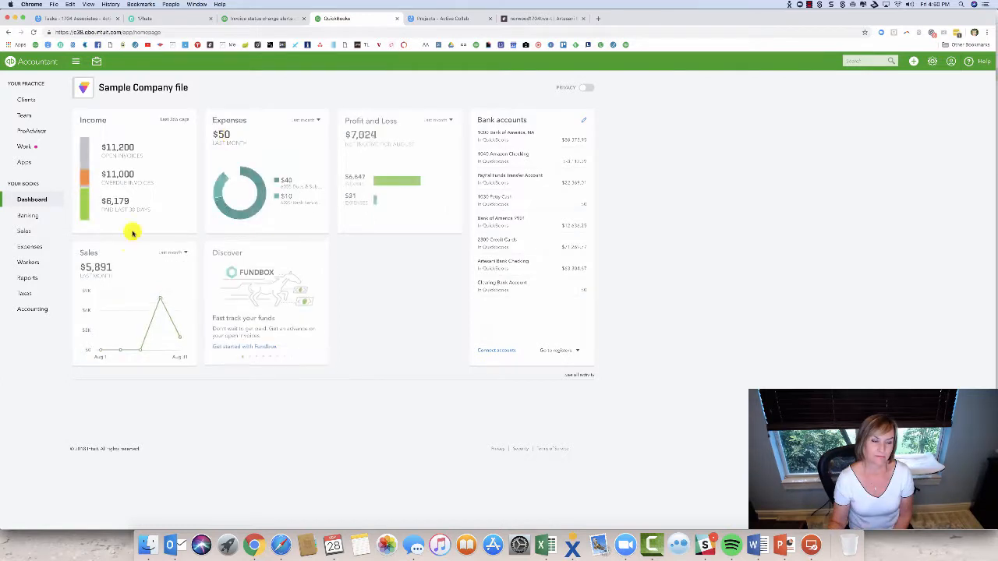
left_click(27, 277)
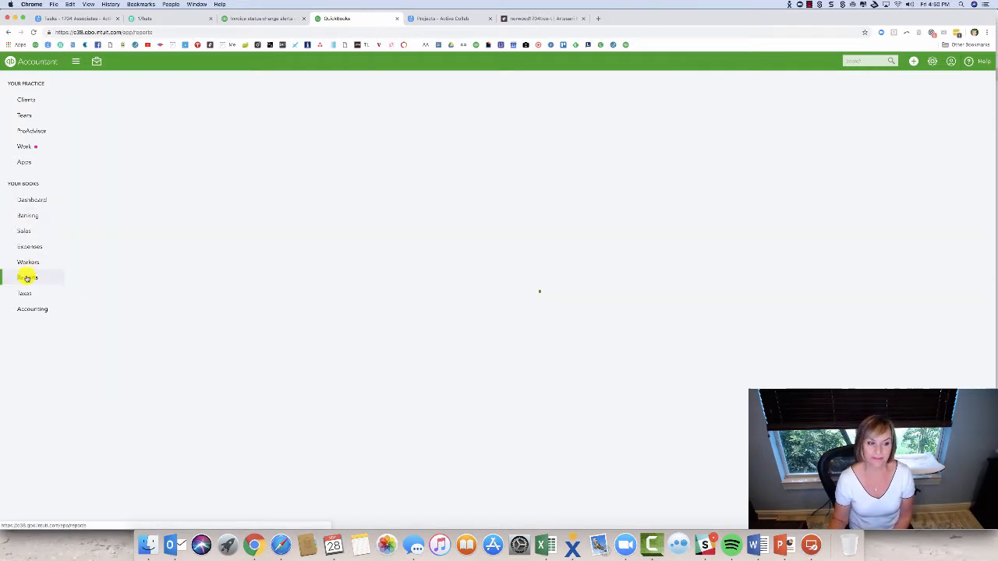
scroll(508, 185, "down", 3)
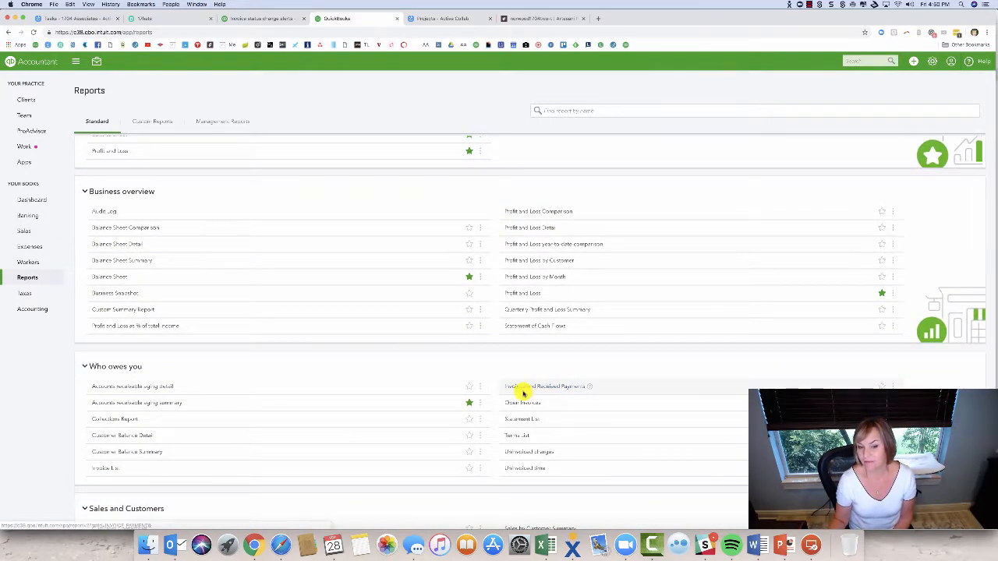
left_click(546, 387)
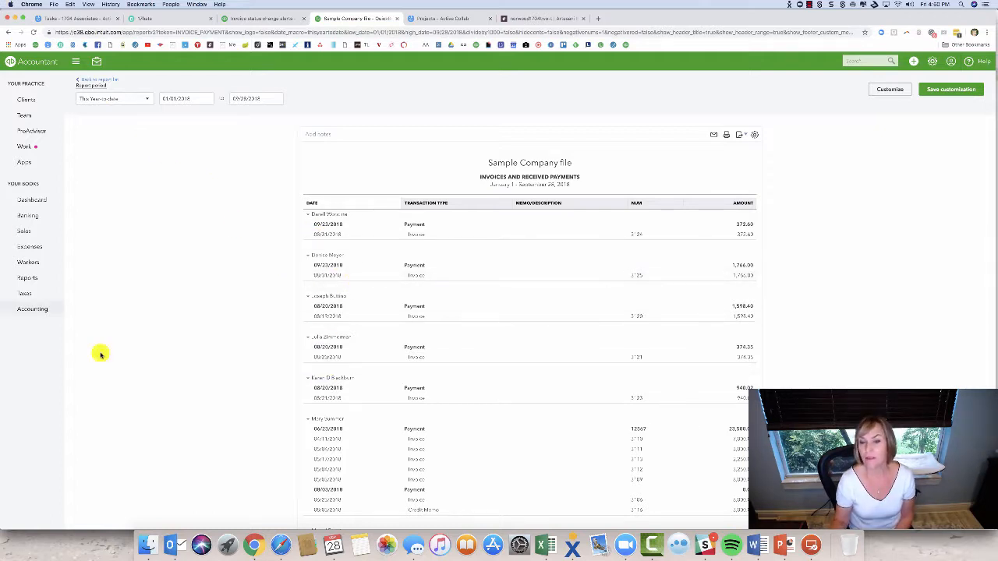
Remove the Memo/Description column from the Invoices and Received Payments report
left_click(755, 134)
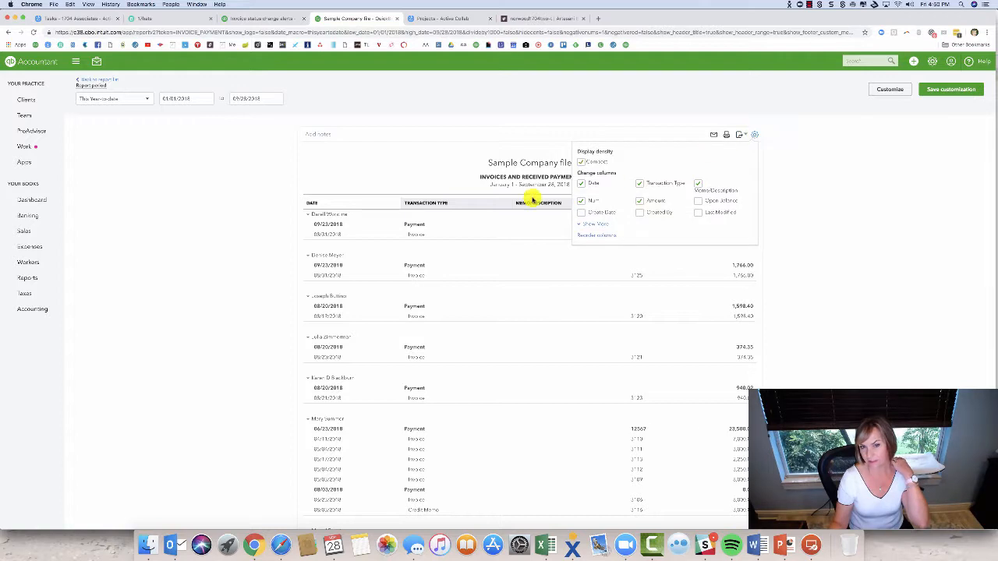
left_click(698, 185)
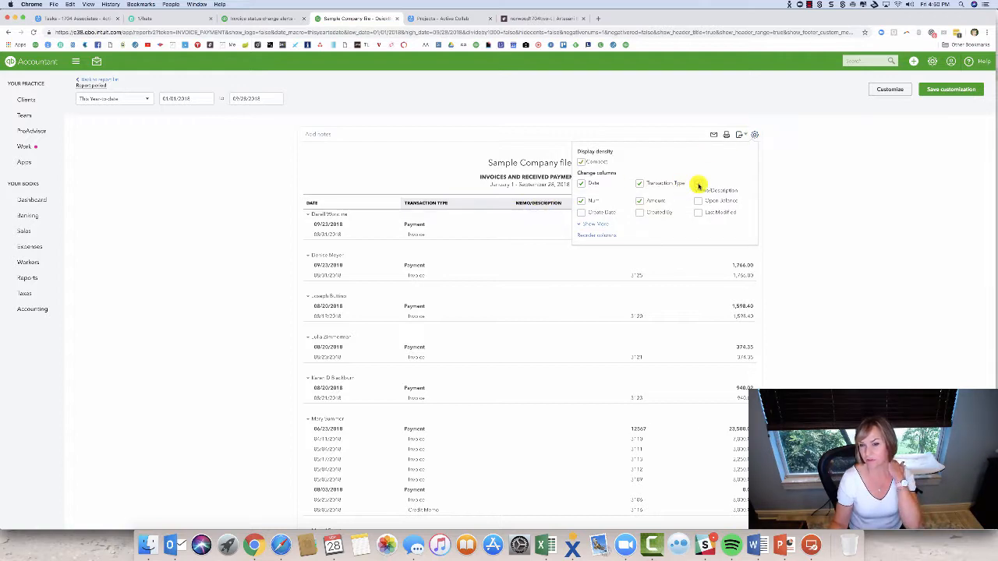
left_click(796, 218)
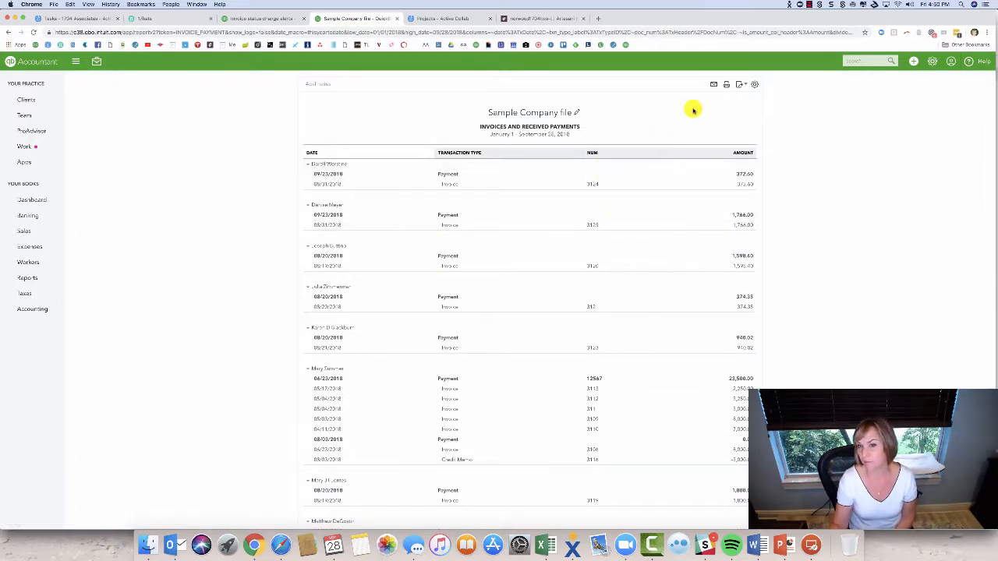
left_click(755, 84)
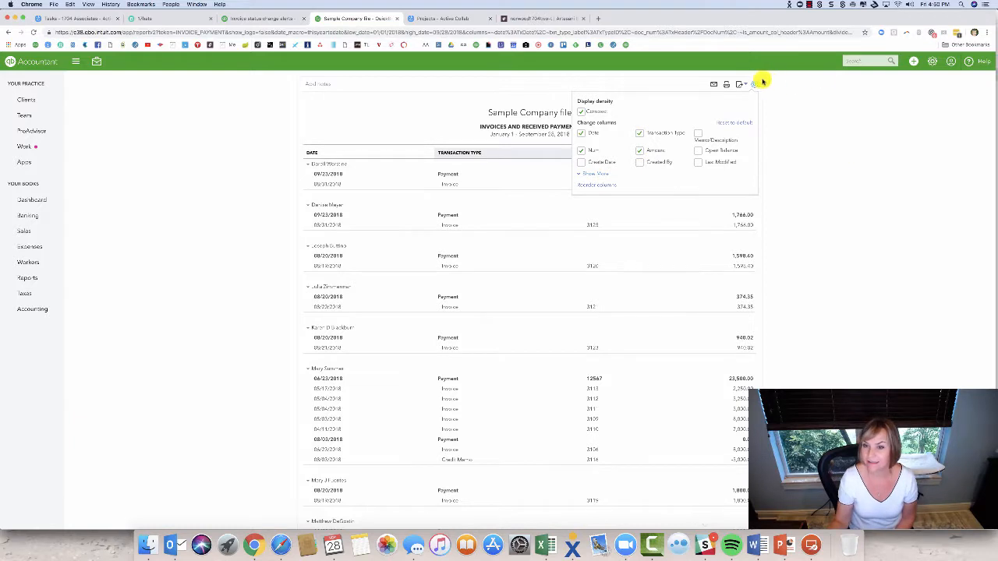
left_click(778, 114)
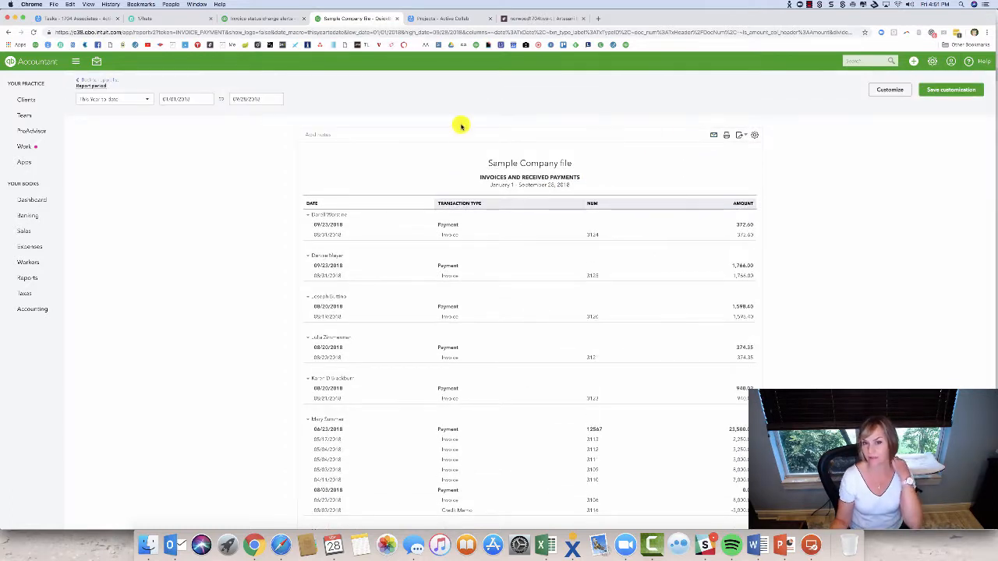
Save the customized Invoices and Received Payments report to the report group named after the question's author, choosing a sharing option
left_click(928, 94)
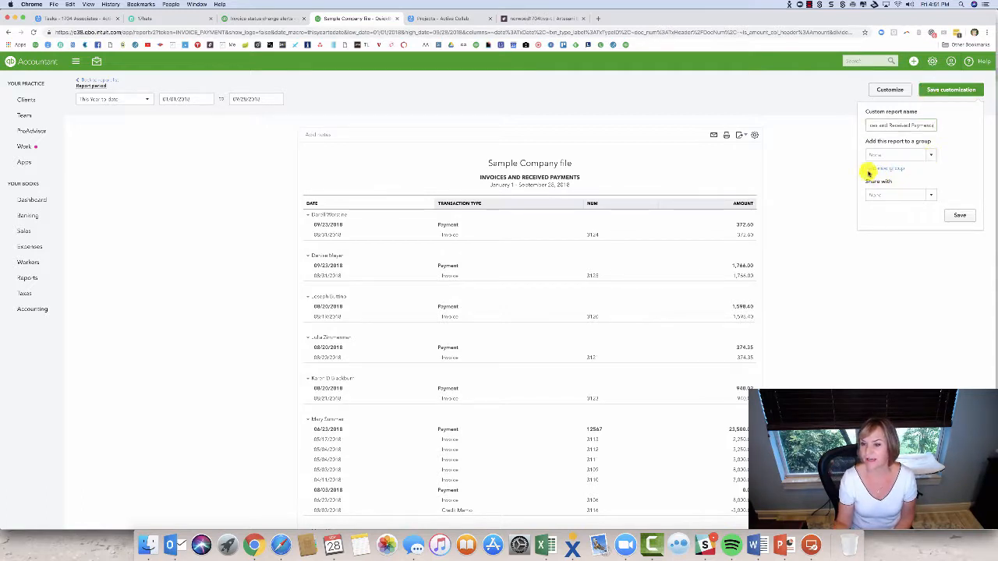
left_click(930, 156)
left_click(893, 170)
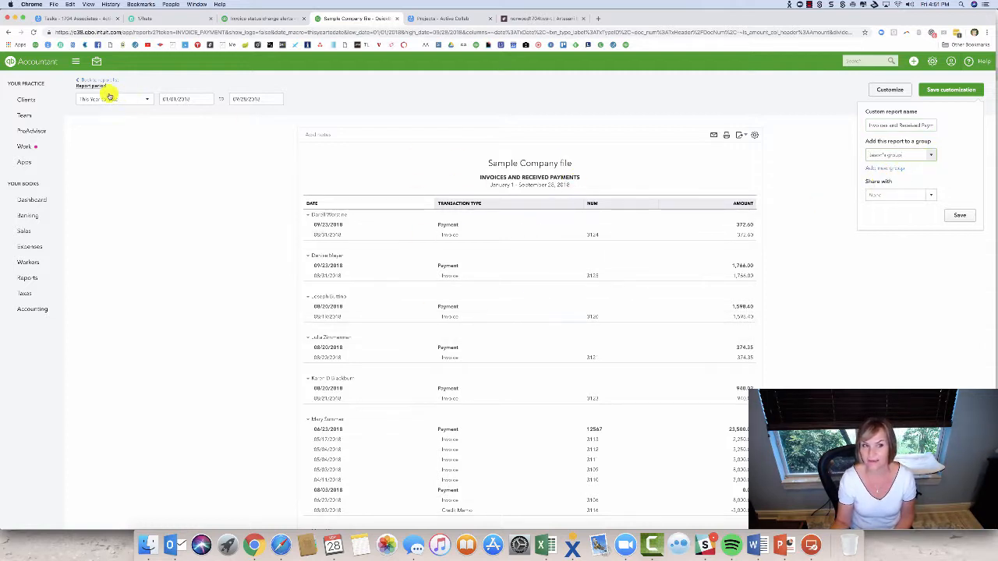
left_click(932, 200)
left_click(871, 216)
left_click(960, 216)
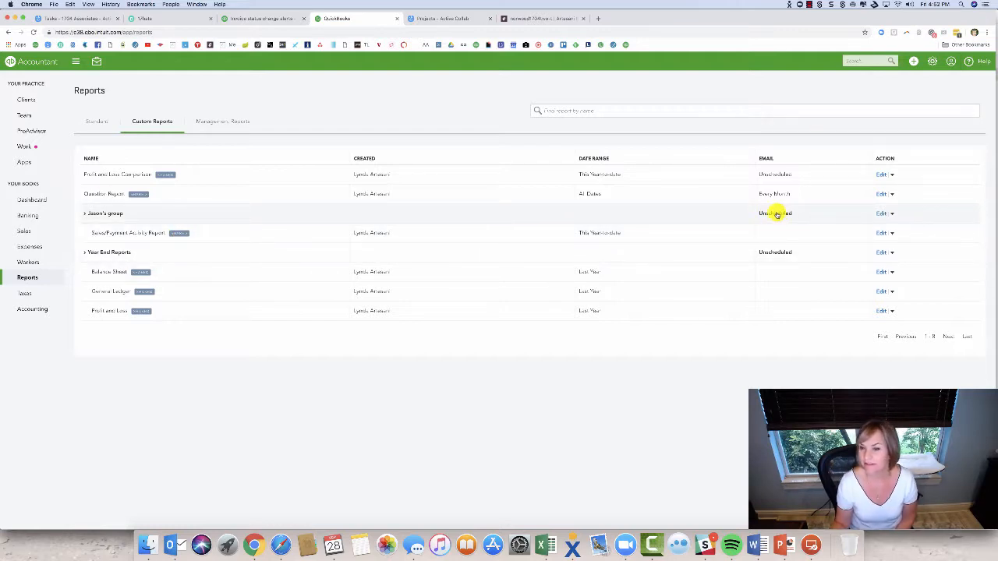
left_click(881, 213)
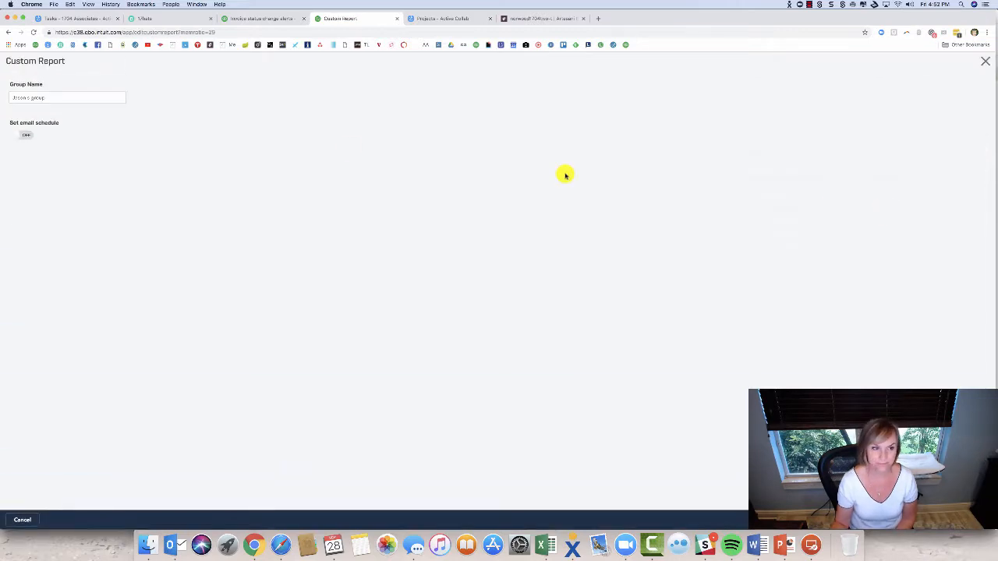
left_click(25, 137)
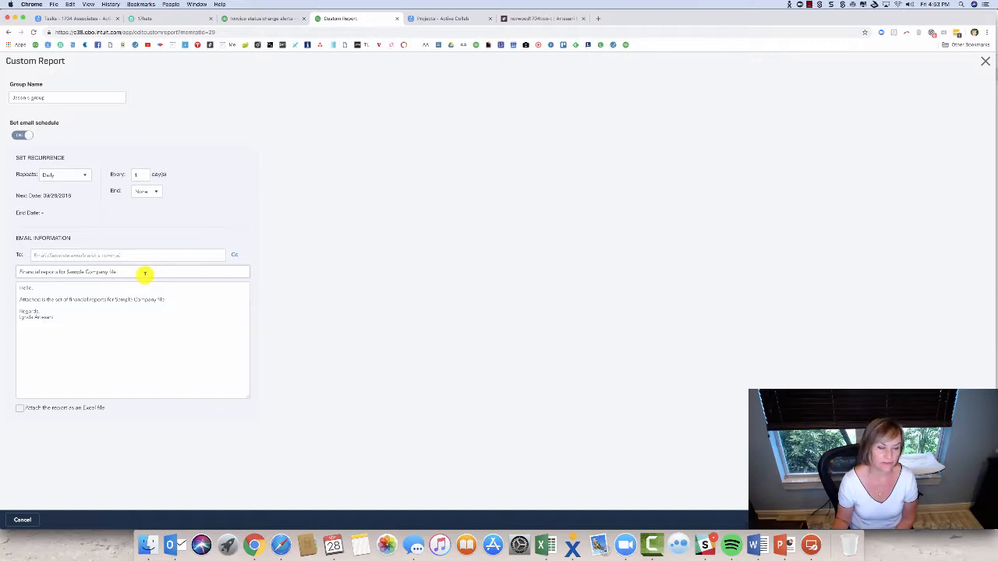
left_click_drag(142, 272, 2, 272)
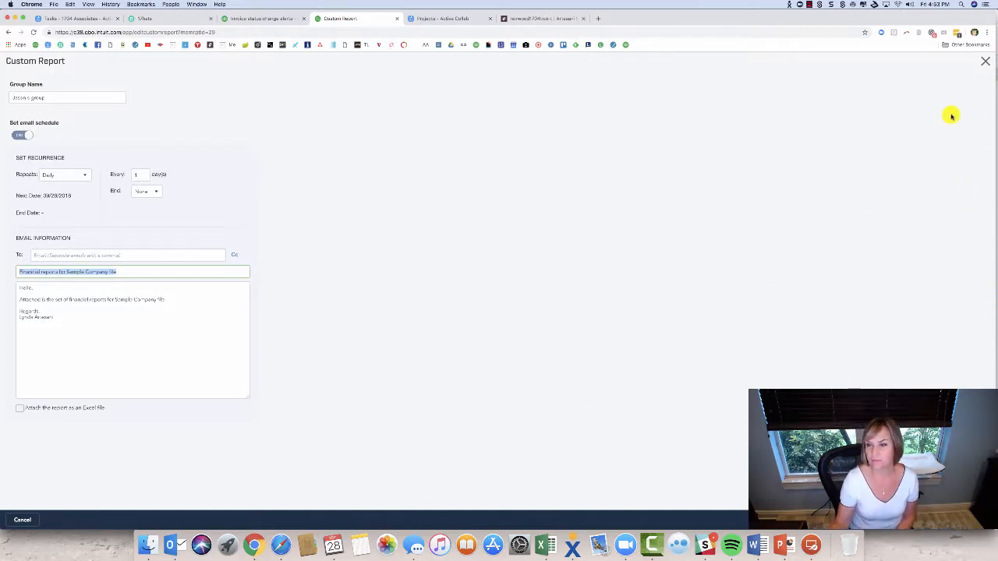
left_click(985, 61)
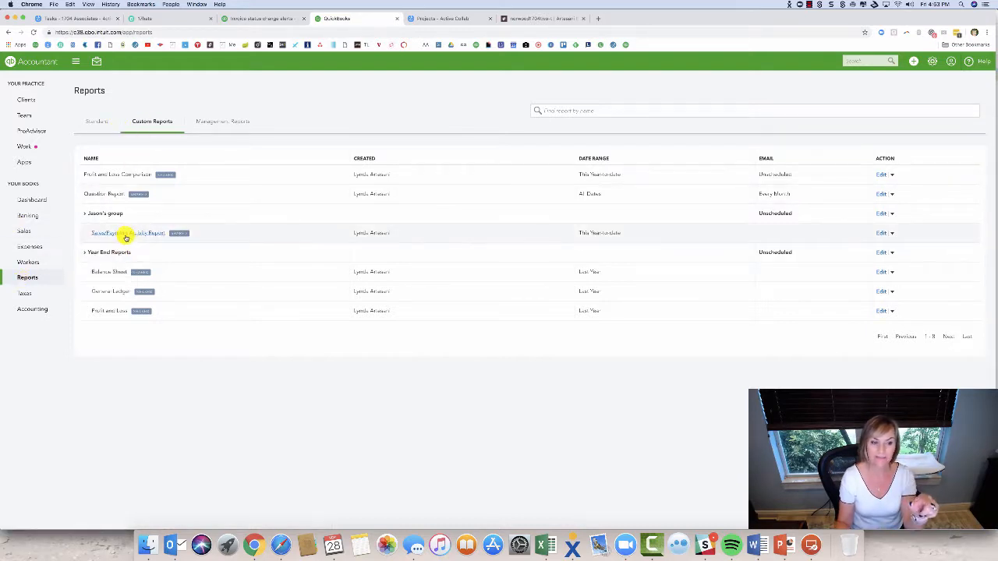
Open the Open Invoices report from the Who owes you section of the standard reports
left_click(98, 125)
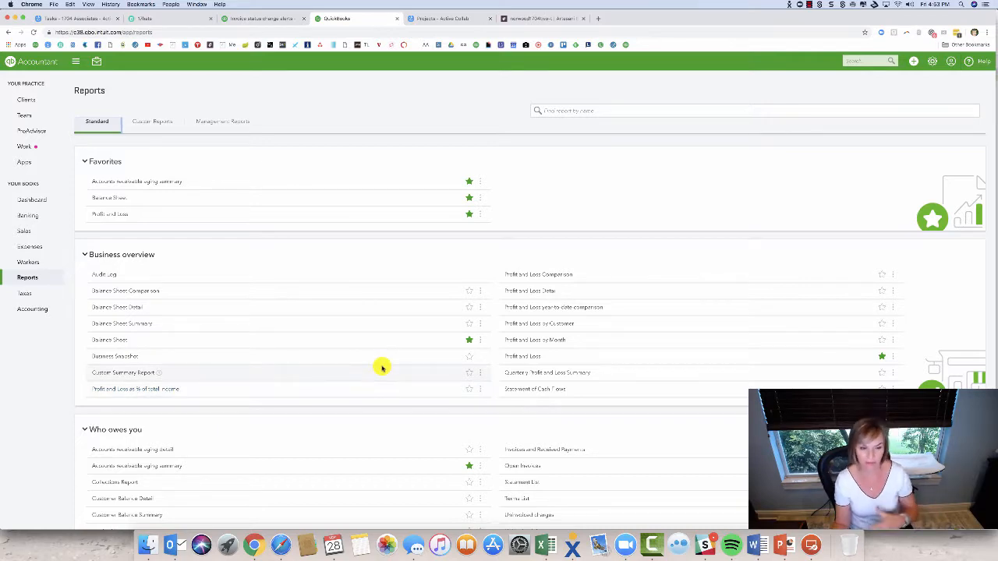
scroll(436, 417, "down", 3)
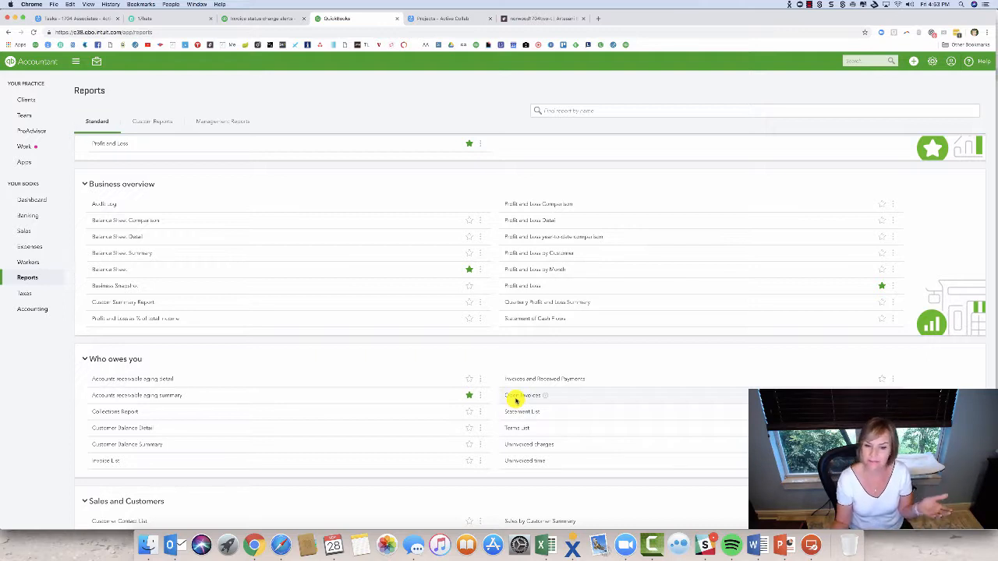
left_click(516, 398)
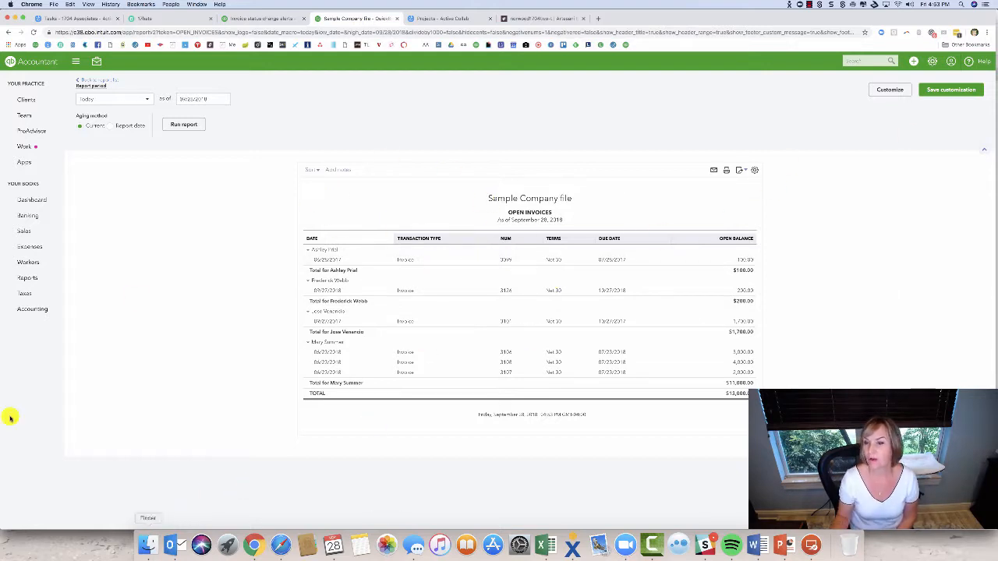
Save the report as Open Invoices in the group named after the question's author, shared with All
left_click(929, 90)
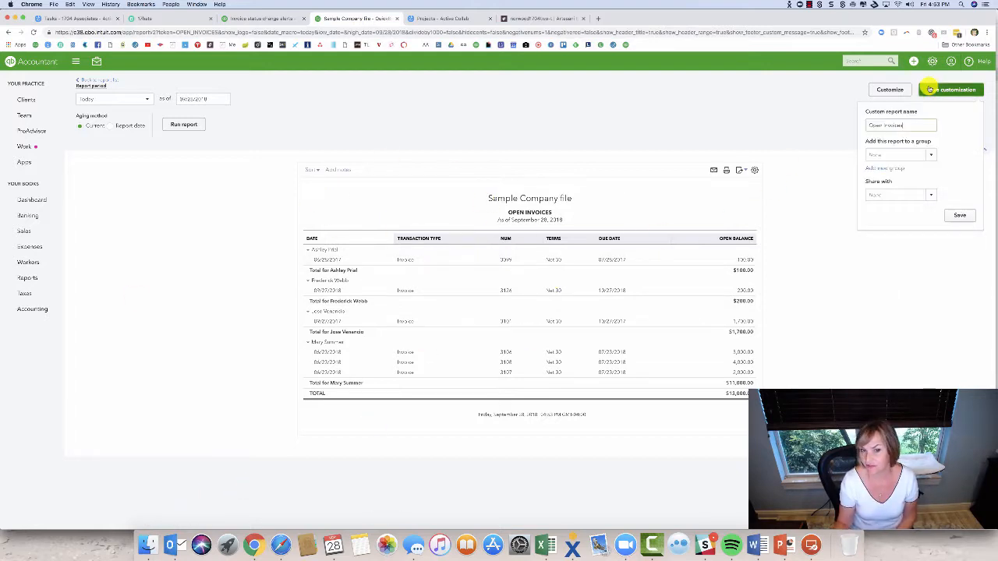
left_click(930, 154)
left_click(886, 174)
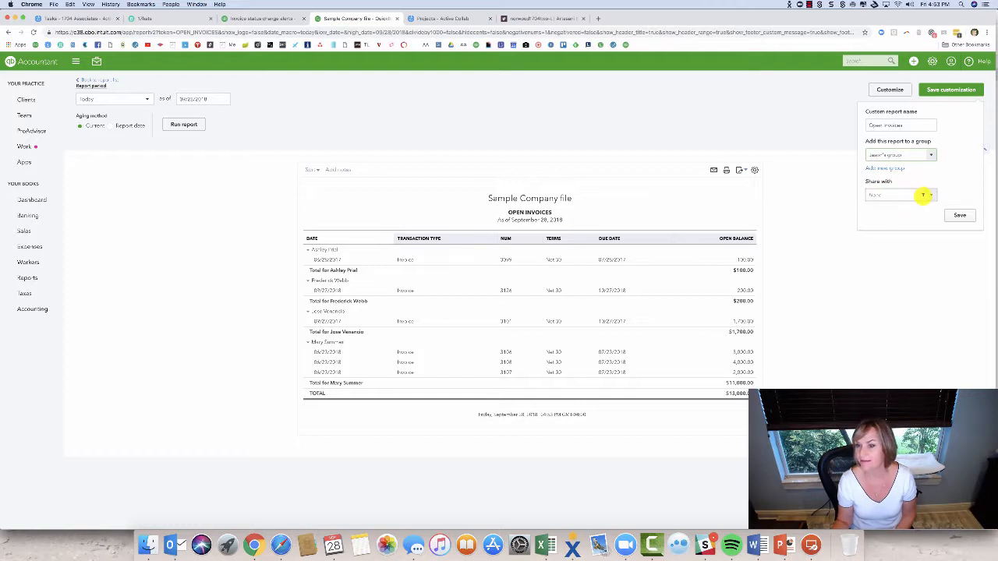
left_click(927, 194)
left_click(884, 210)
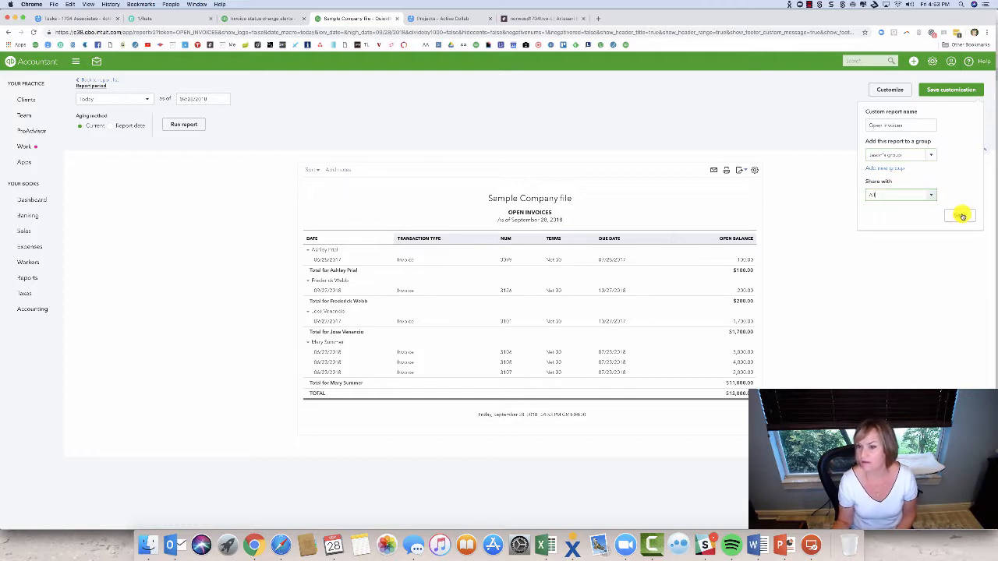
left_click(960, 215)
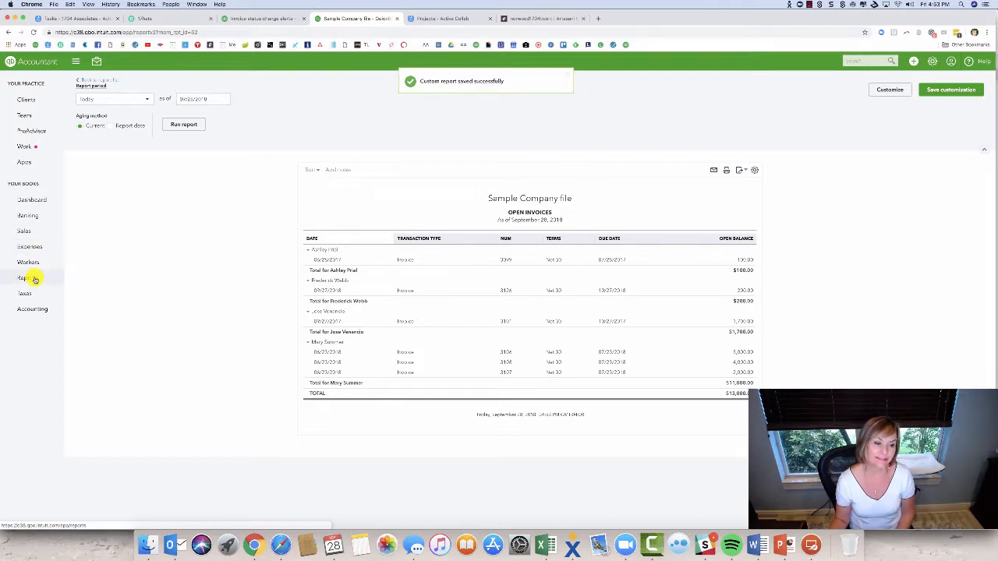
Turn on a daily email schedule for the custom report group named after the question's author, enter the recipient's email address, and save
left_click(28, 278)
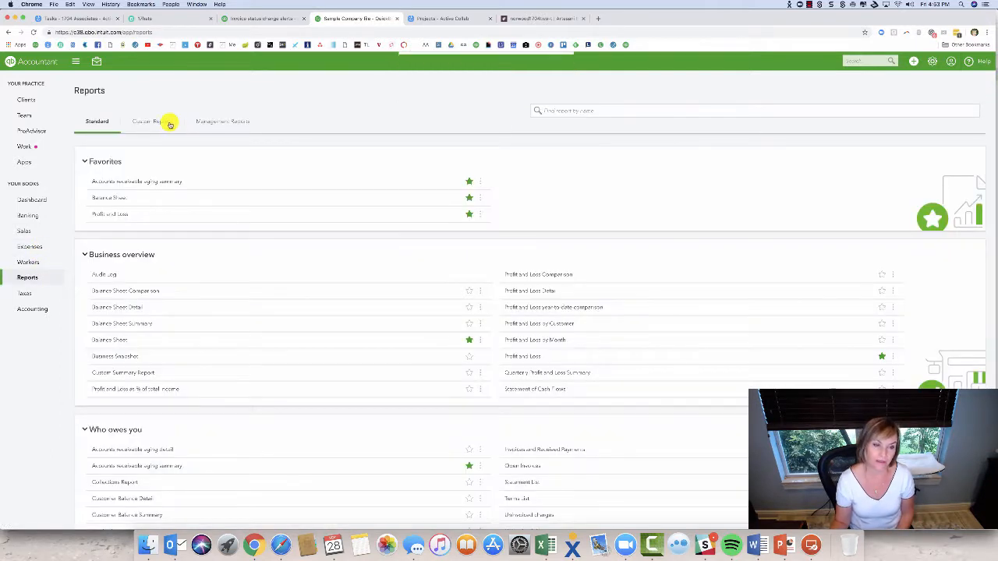
left_click(152, 122)
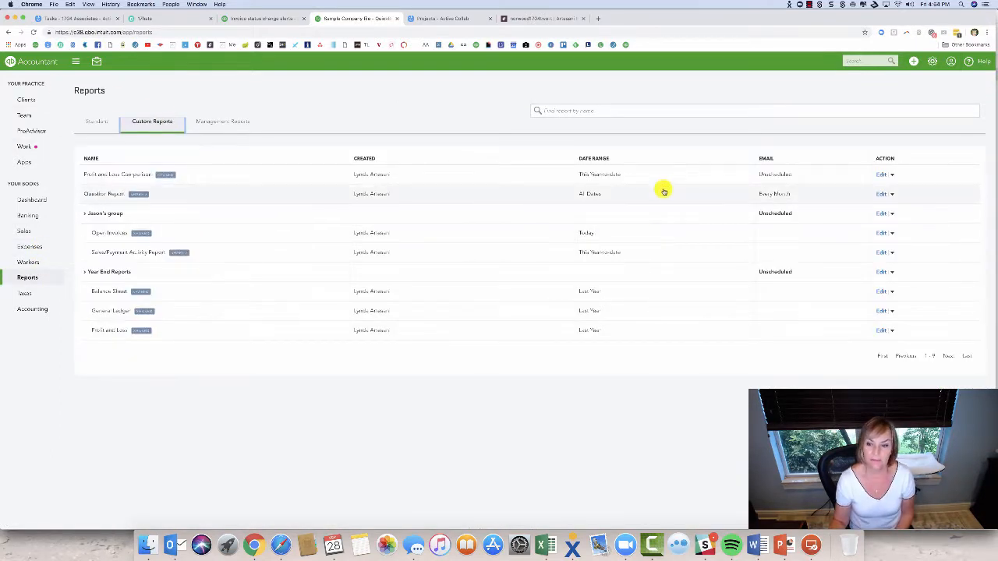
left_click(881, 213)
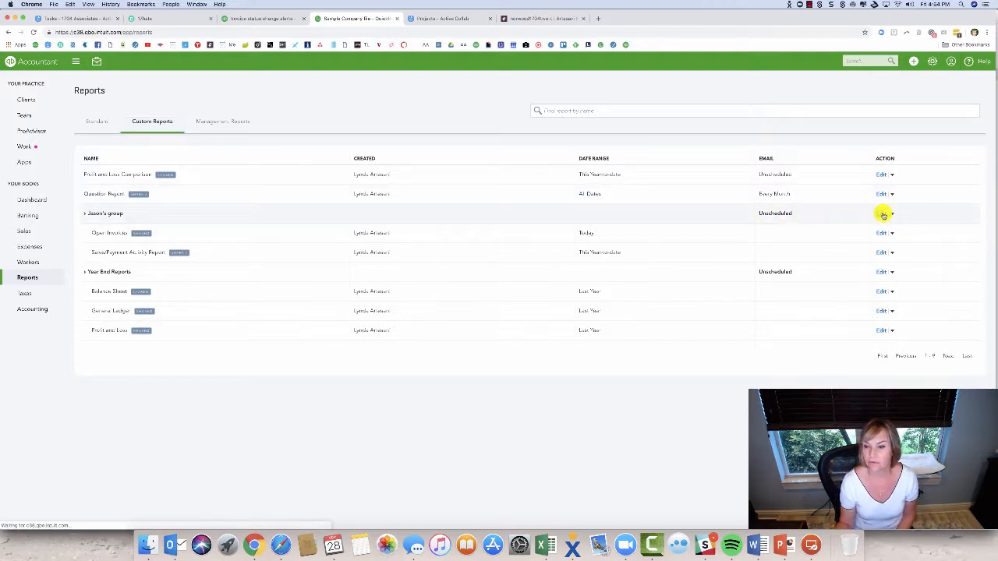
left_click(23, 134)
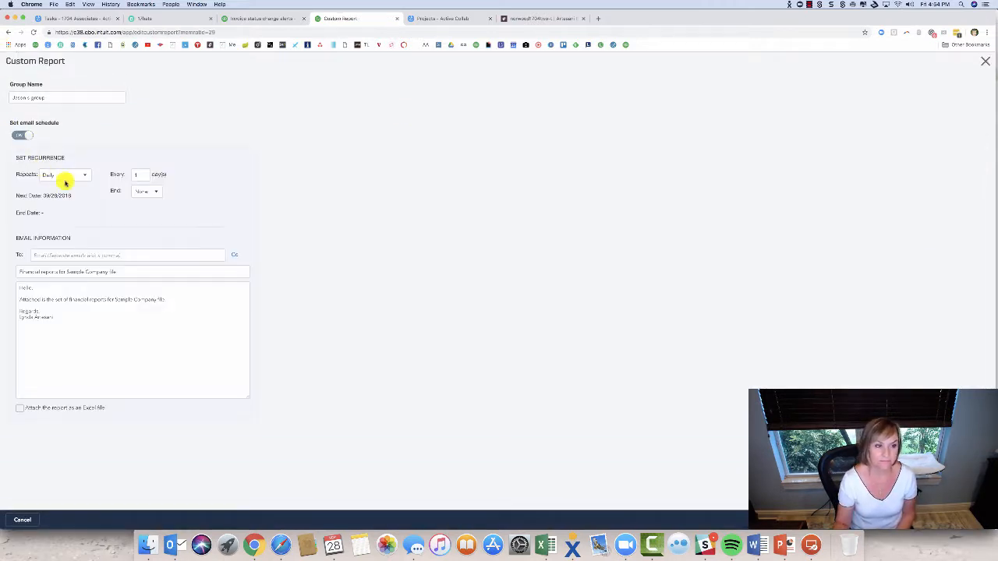
left_click(83, 257)
left_click(79, 272)
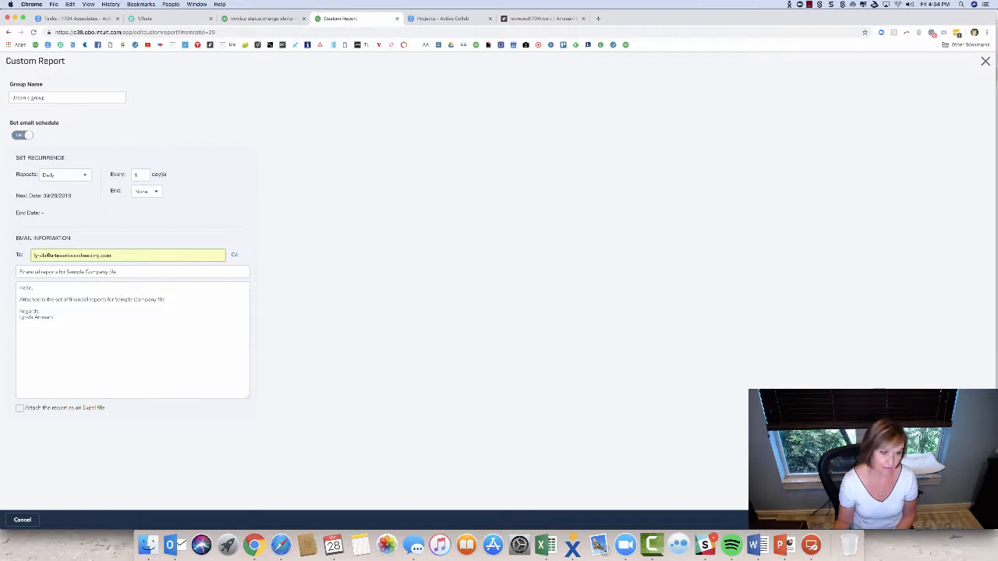
left_click(963, 520)
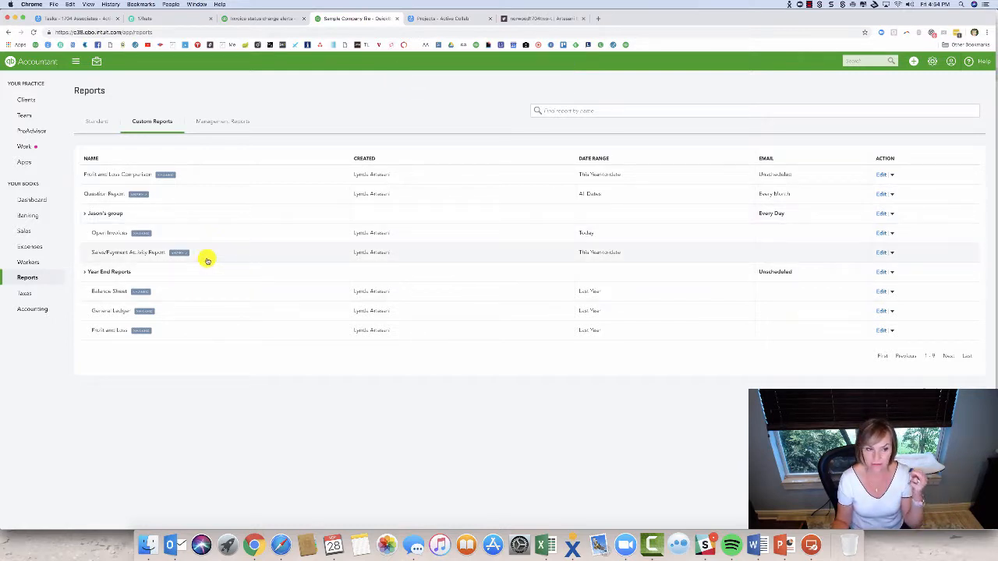
Return to the community discussion about invoice status change alerts
left_click(272, 21)
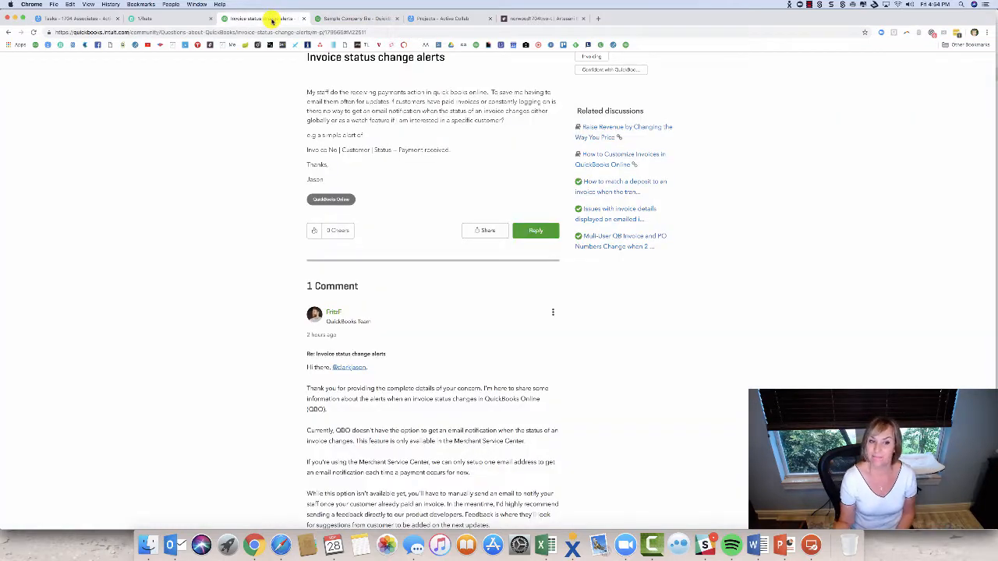